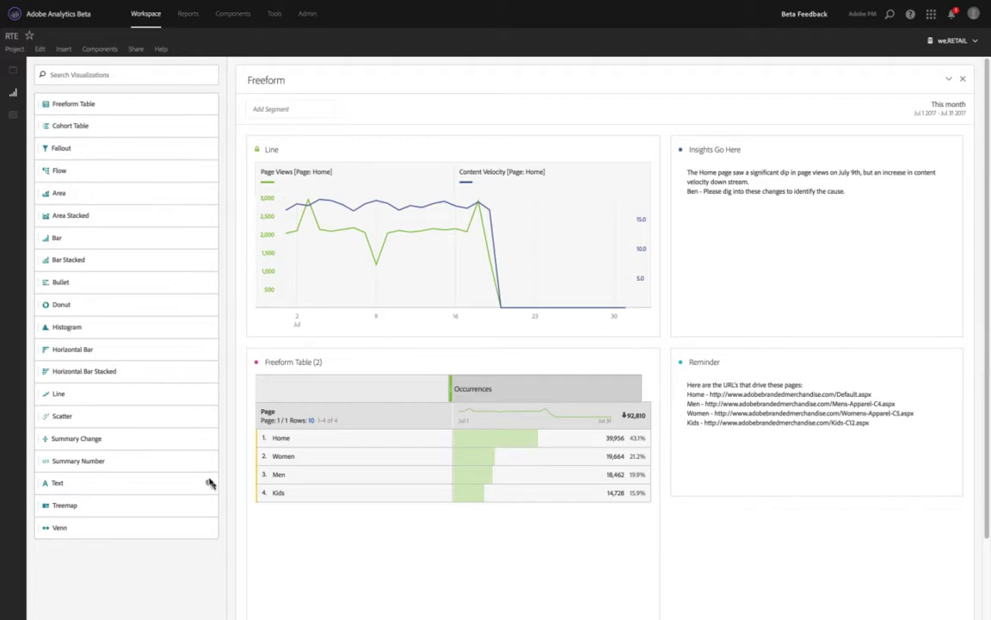
Make the first sentence of the Insights text box a Heading 1 heading.
{"action": "mouse_move", "coordinate": [206, 485]}
{"action": "left_click", "coordinate": [786, 204]}
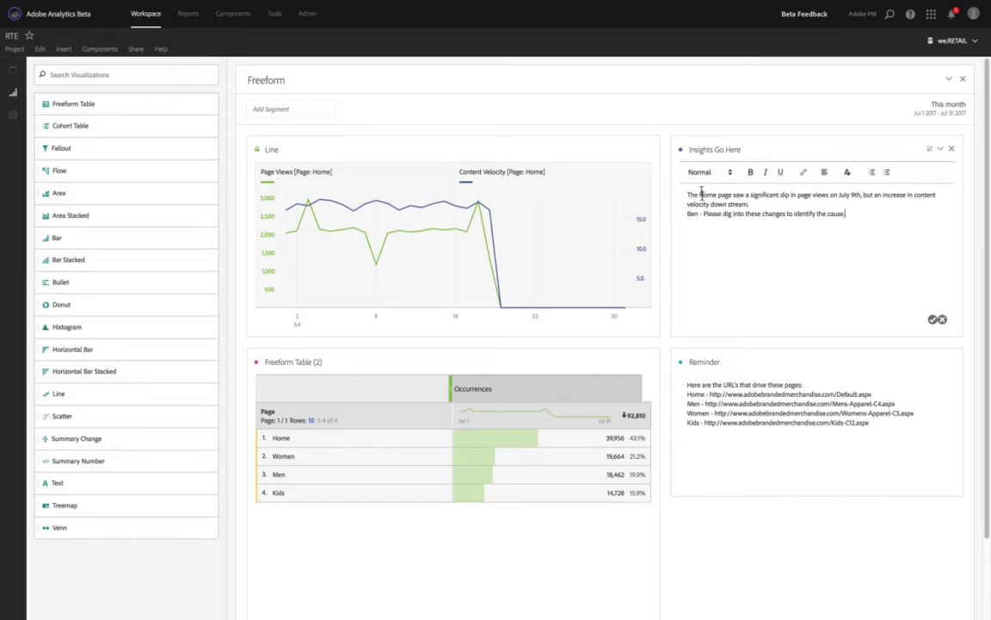
{"action": "left_click", "coordinate": [731, 195]}
{"action": "left_click_drag", "start_coordinate": [700, 195], "coordinate": [824, 193]}
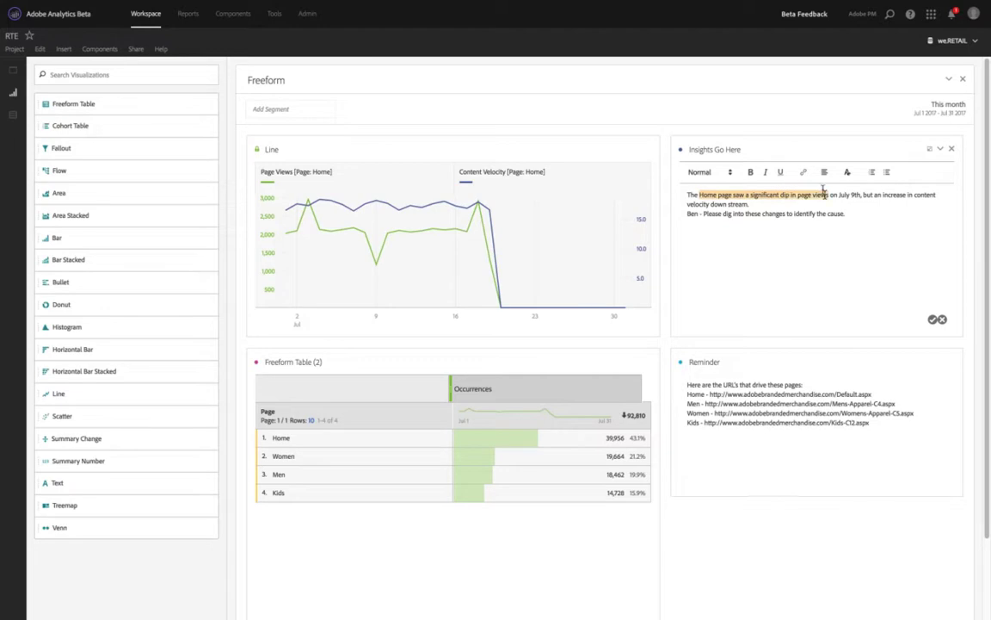
{"action": "left_click", "coordinate": [731, 173]}
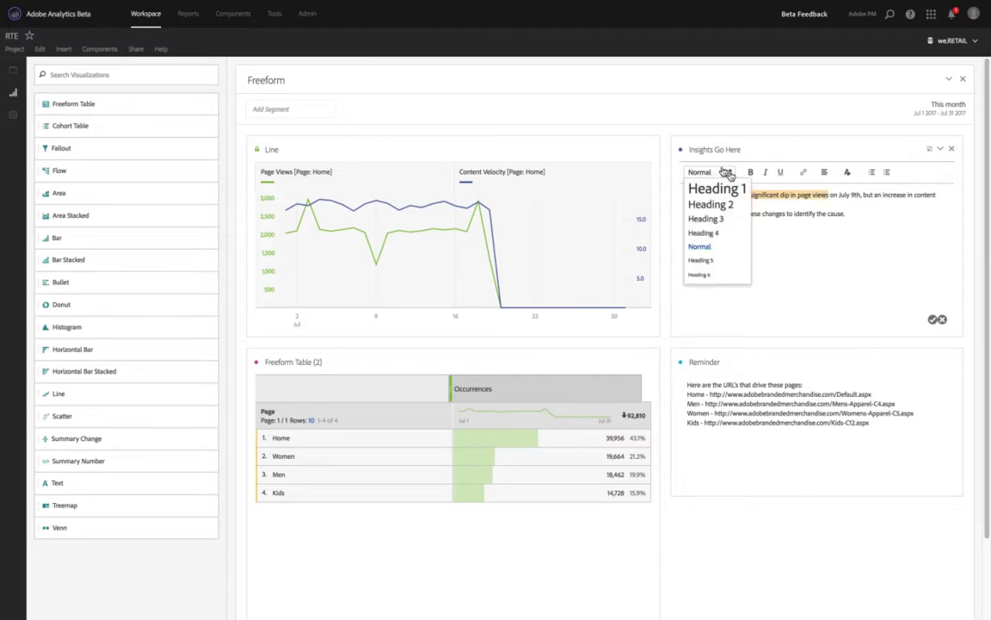
{"action": "left_click", "coordinate": [722, 188]}
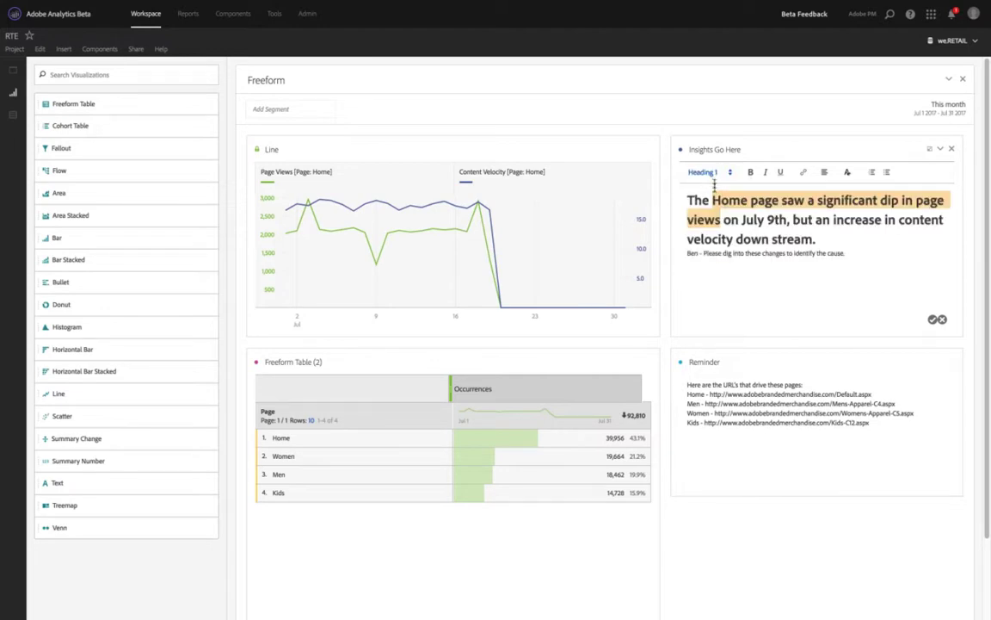
Select the name that starts the second Insights line.
{"action": "left_click", "coordinate": [819, 240]}
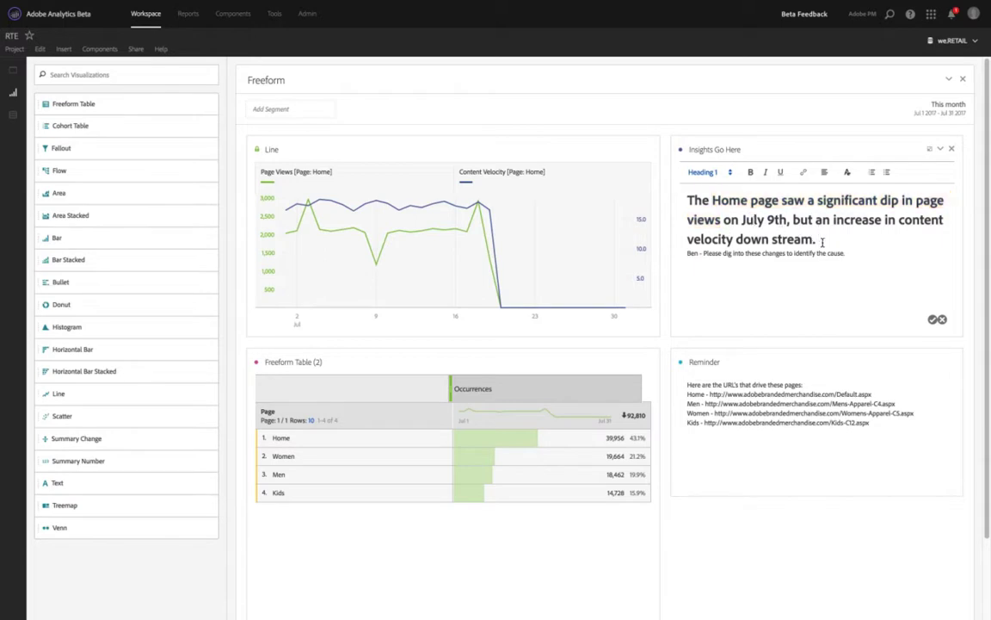
{"action": "key", "text": "Right"}
{"action": "key", "text": "ctrl+shift+Right"}
Bold the name on the second line, colour the request sentence red, and finish editing.
{"action": "left_click", "coordinate": [750, 173]}
{"action": "left_click_drag", "start_coordinate": [704, 254], "coordinate": [836, 249]}
{"action": "left_click", "coordinate": [847, 172]}
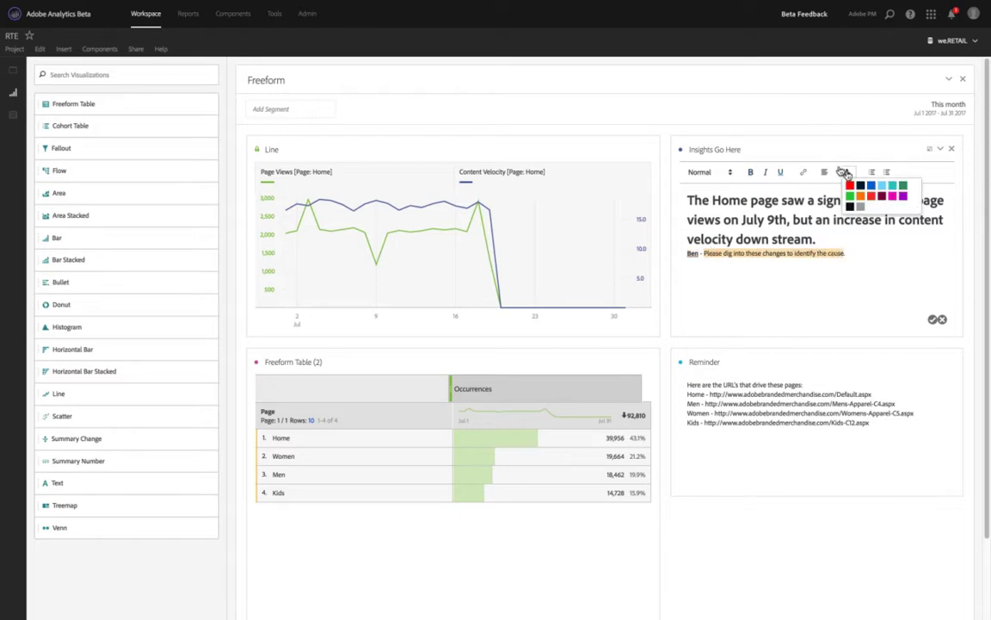
{"action": "left_click", "coordinate": [850, 185]}
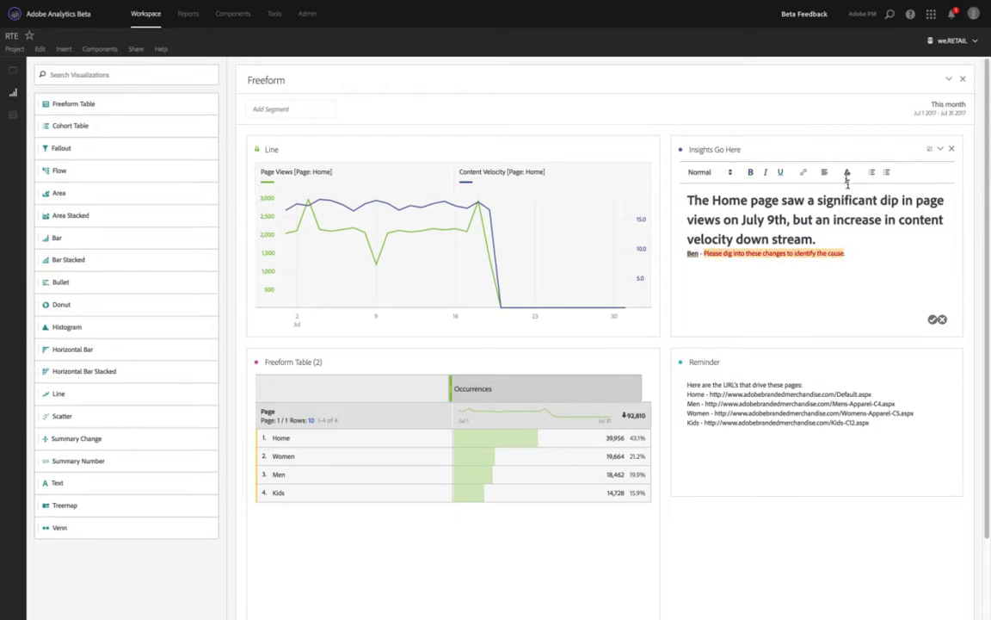
{"action": "left_click", "coordinate": [857, 262]}
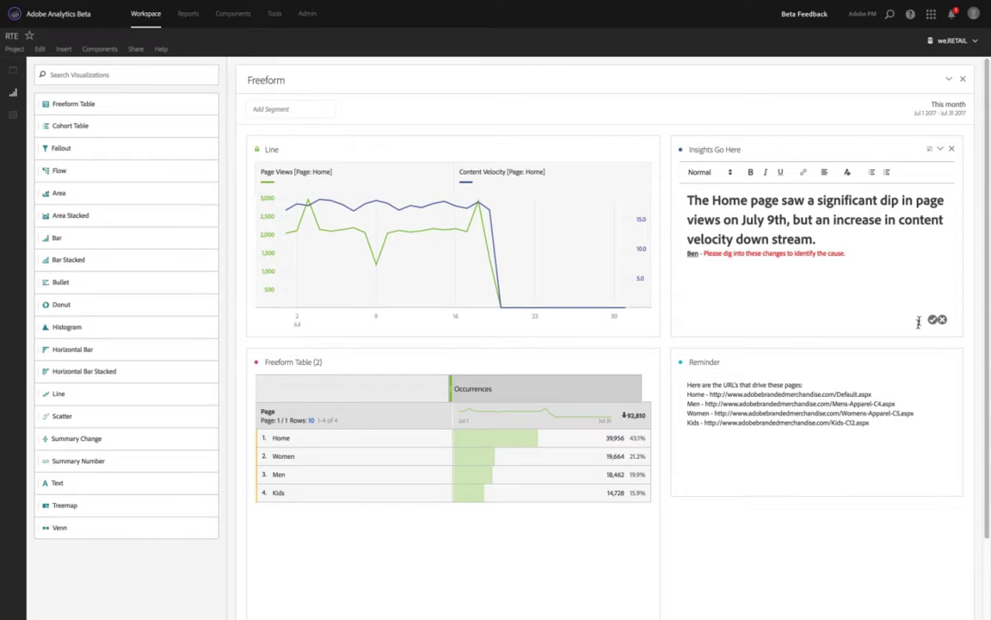
{"action": "left_click", "coordinate": [932, 320]}
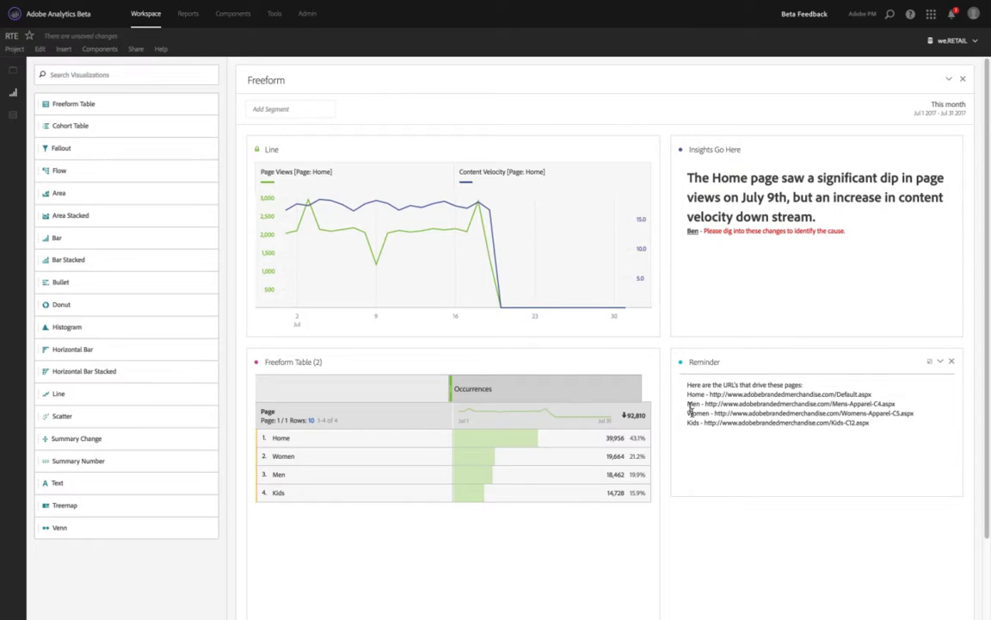
In the Reminder box, move the Home line's URL into a hyperlink on the word Home.
{"action": "left_click", "coordinate": [719, 426]}
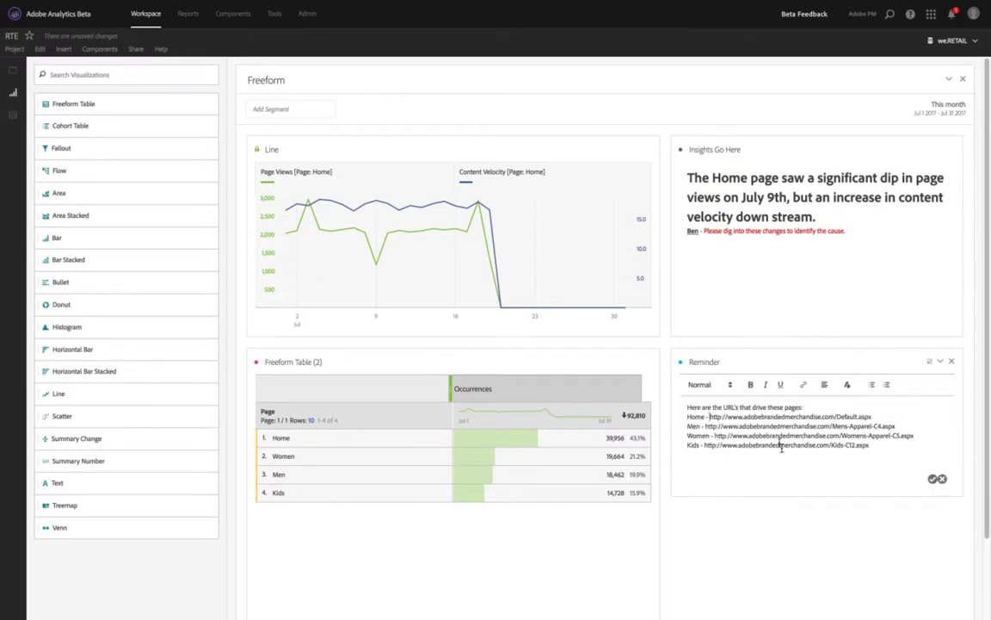
{"action": "key", "text": "shift+End"}
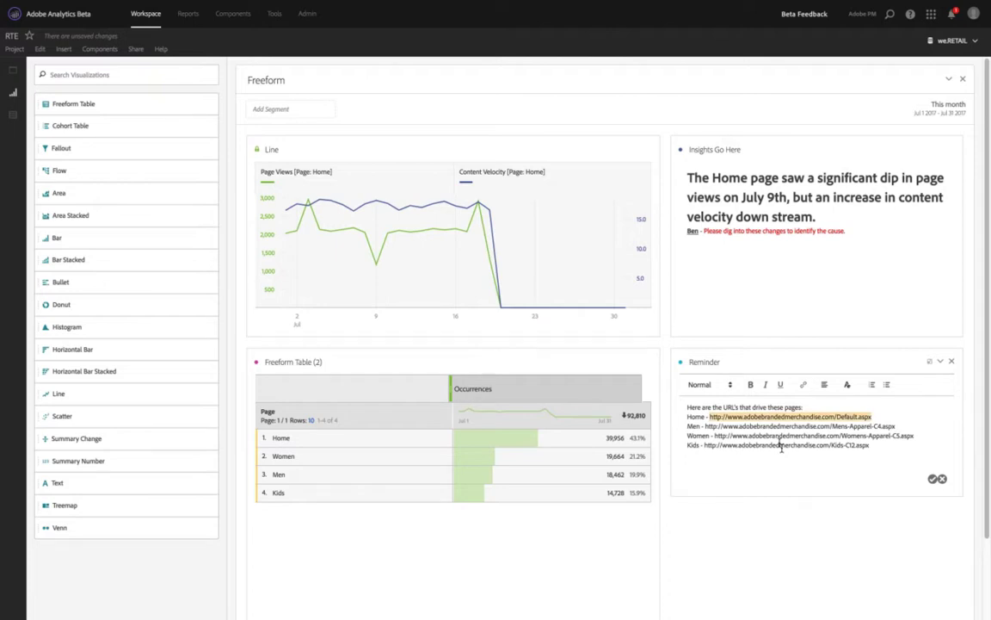
{"action": "key", "text": "ctrl+x"}
{"action": "double_click", "coordinate": [696, 416]}
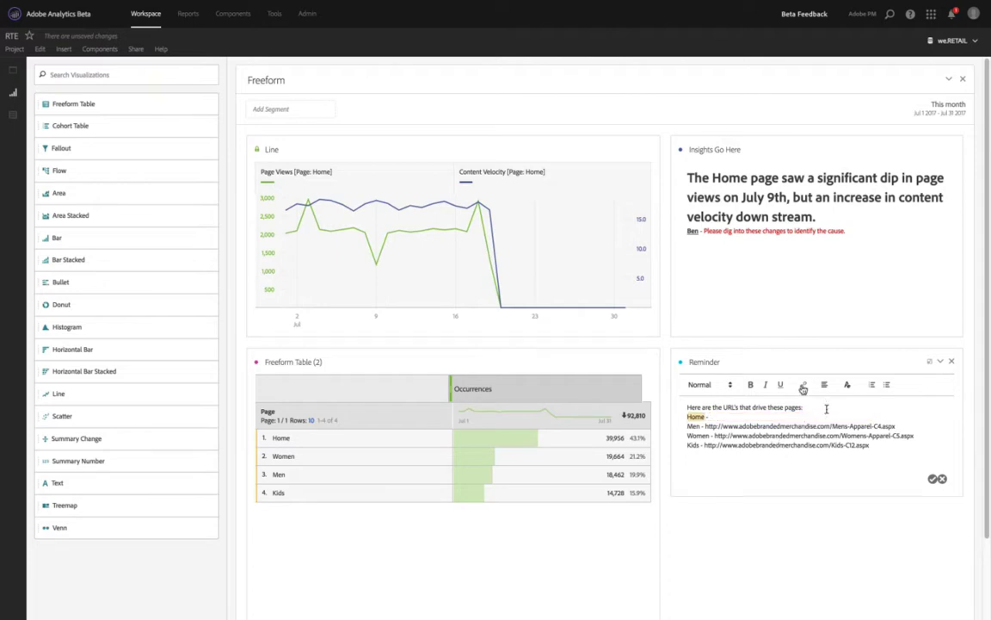
{"action": "left_click", "coordinate": [803, 386]}
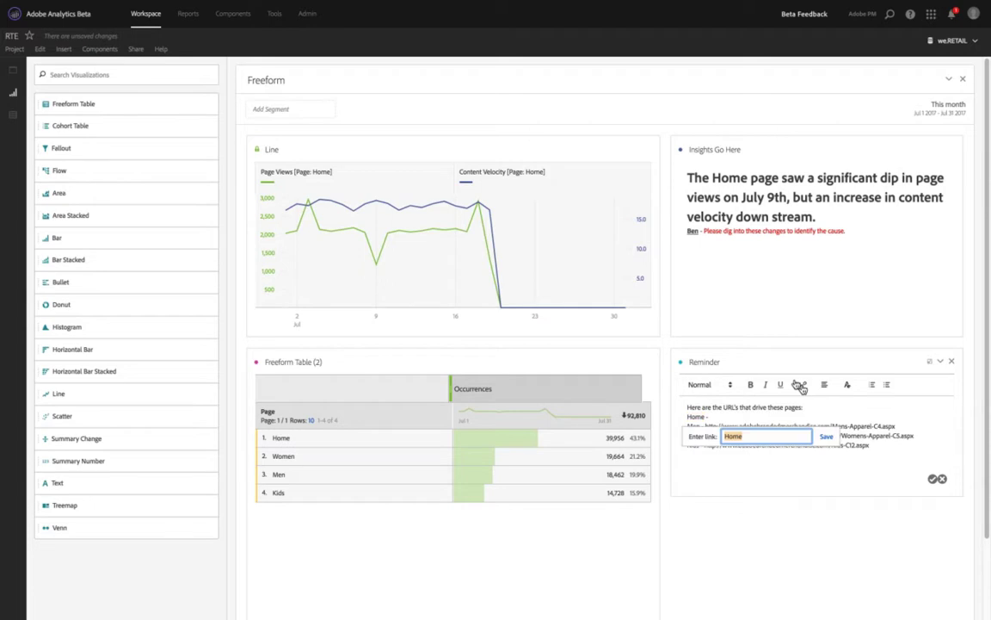
{"action": "key", "text": "ctrl+v"}
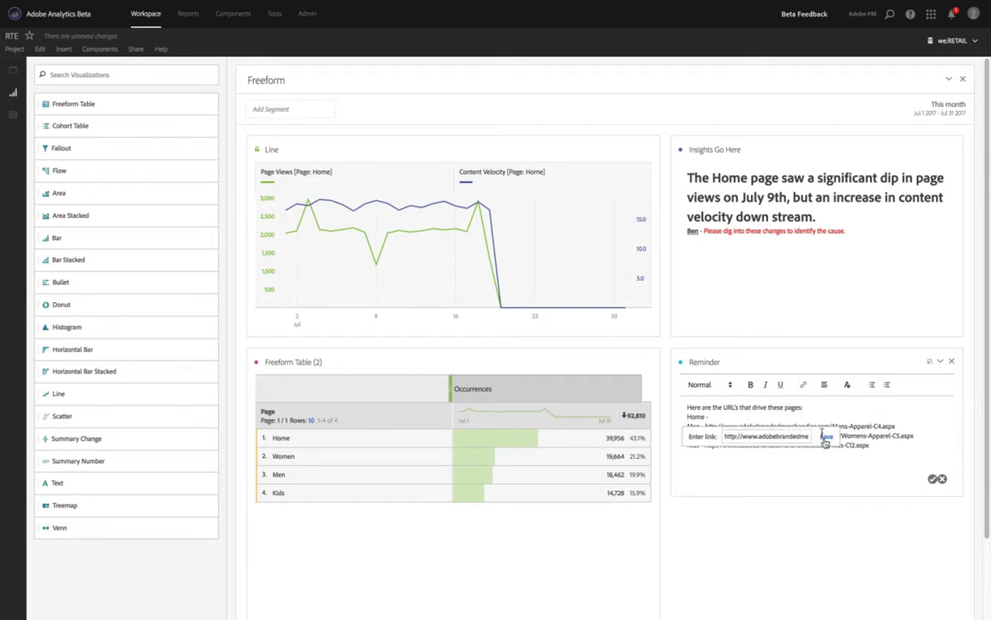
{"action": "left_click", "coordinate": [826, 436]}
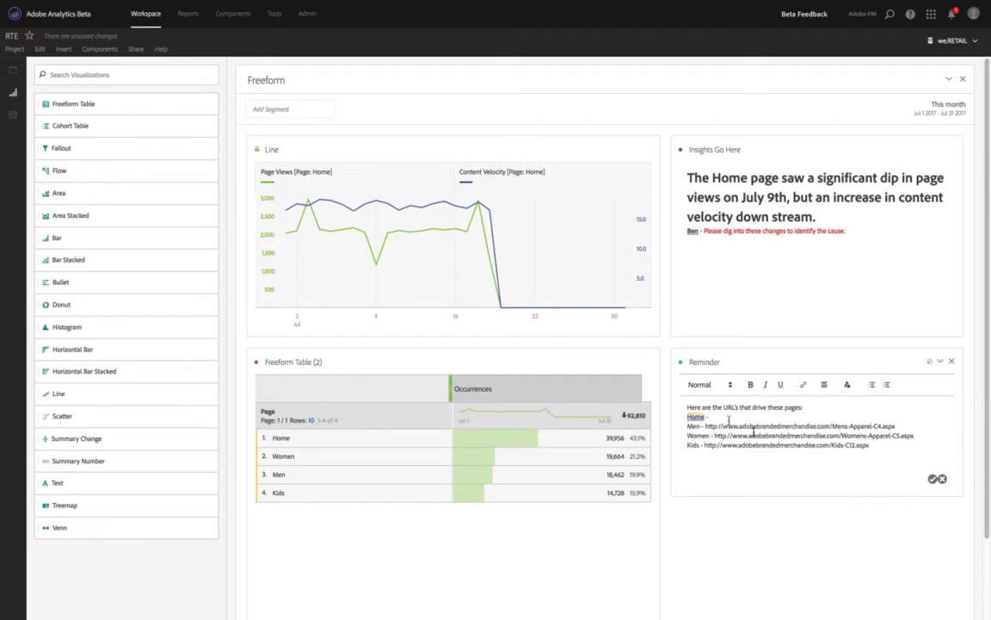
Turn the word Men into a hyperlink using the URL cut from its line.
{"action": "double_click", "coordinate": [800, 425]}
{"action": "key", "text": "ctrl+x"}
{"action": "double_click", "coordinate": [693, 425]}
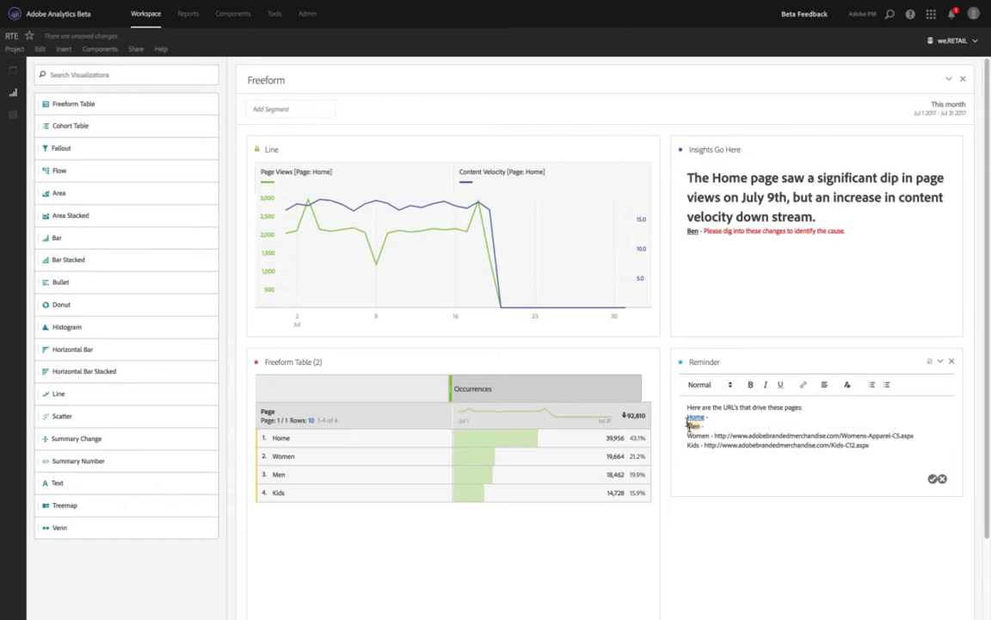
{"action": "left_click", "coordinate": [800, 386]}
{"action": "key", "text": "ctrl+v"}
{"action": "key", "text": "Return"}
Turn the word Women into a hyperlink using the URL cut from its line.
{"action": "double_click", "coordinate": [723, 436]}
{"action": "key", "text": "ctrl+x"}
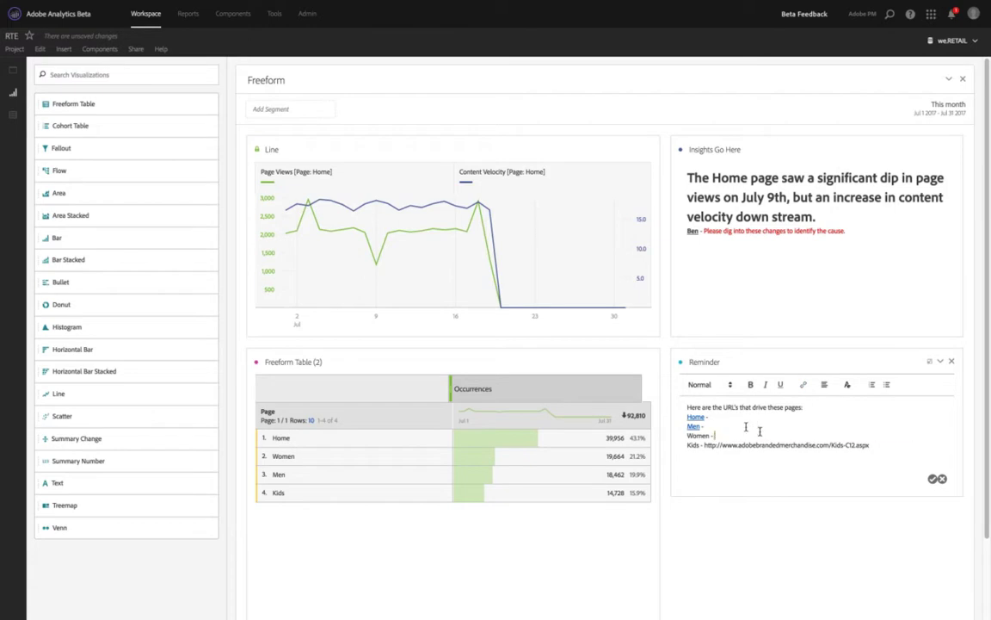
{"action": "double_click", "coordinate": [697, 435]}
{"action": "left_click", "coordinate": [803, 383]}
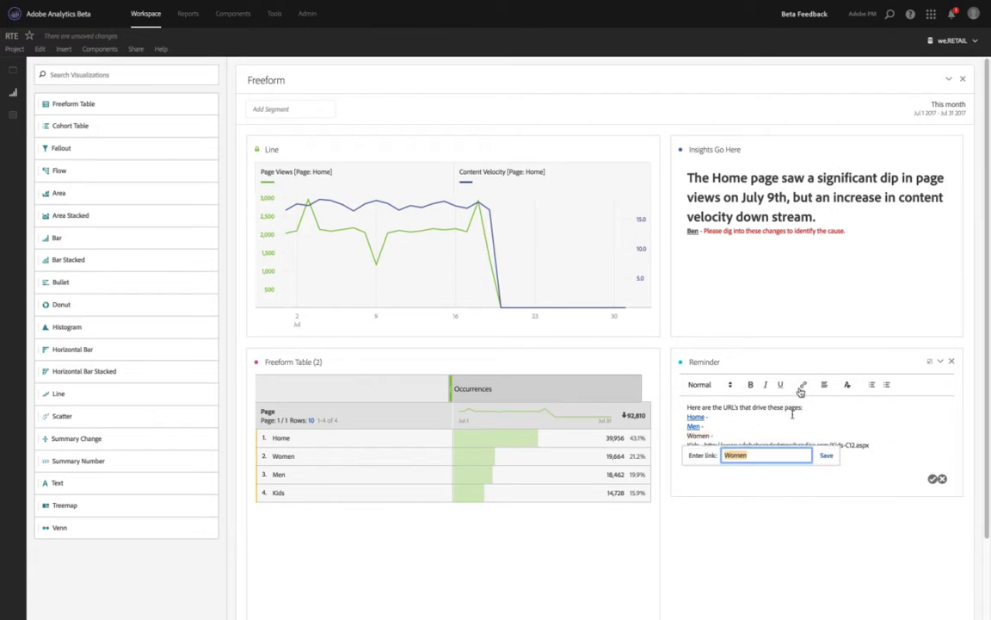
{"action": "key", "text": "ctrl+v"}
{"action": "key", "text": "Return"}
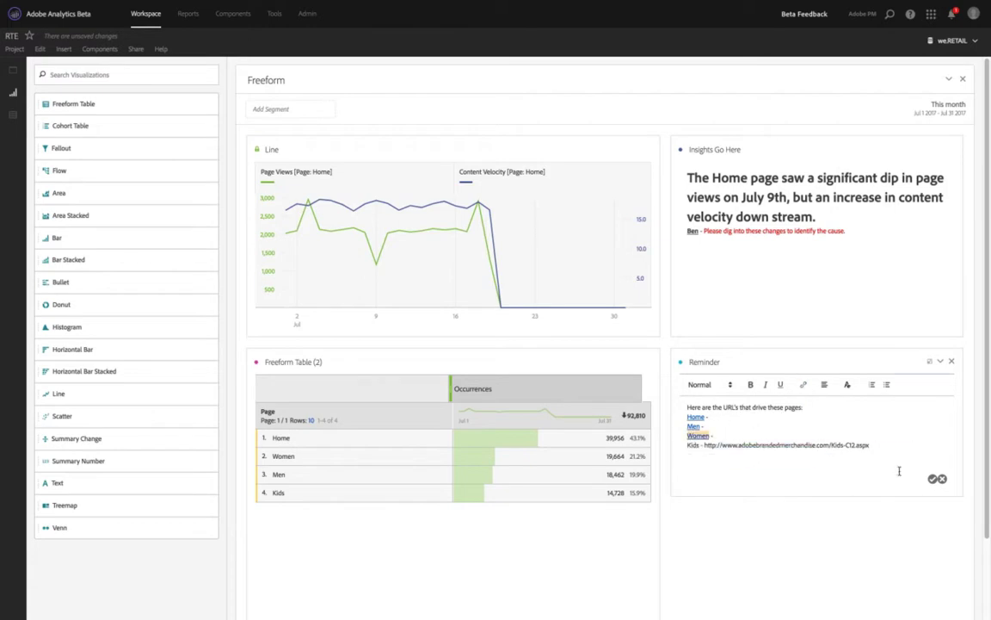
Finish editing the Reminder box and test the Home link on the store site.
{"action": "left_click", "coordinate": [932, 480]}
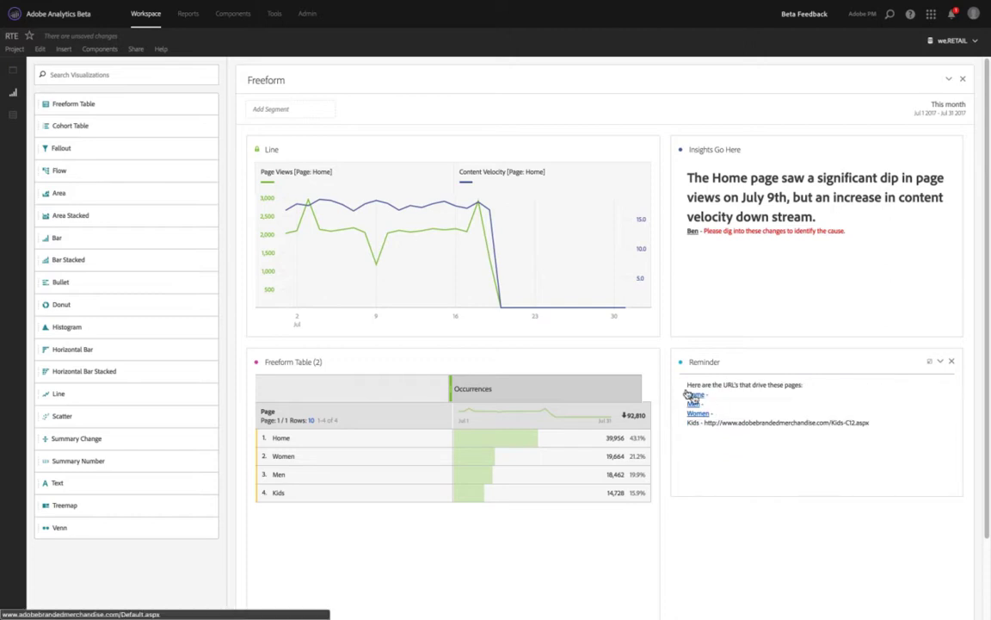
{"action": "left_click", "coordinate": [692, 396]}
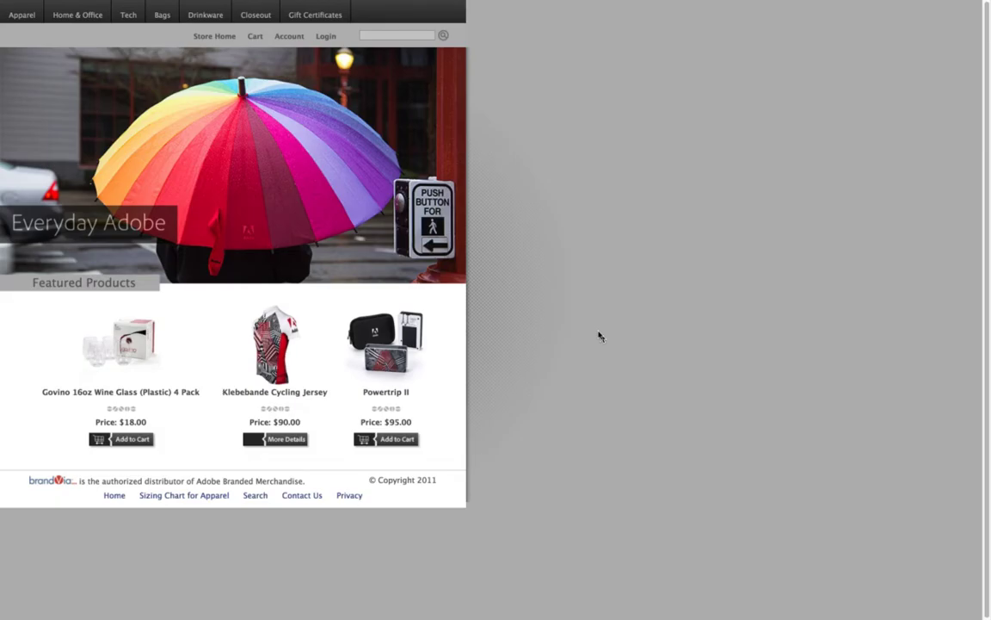
{"action": "mouse_move", "coordinate": [291, 20]}
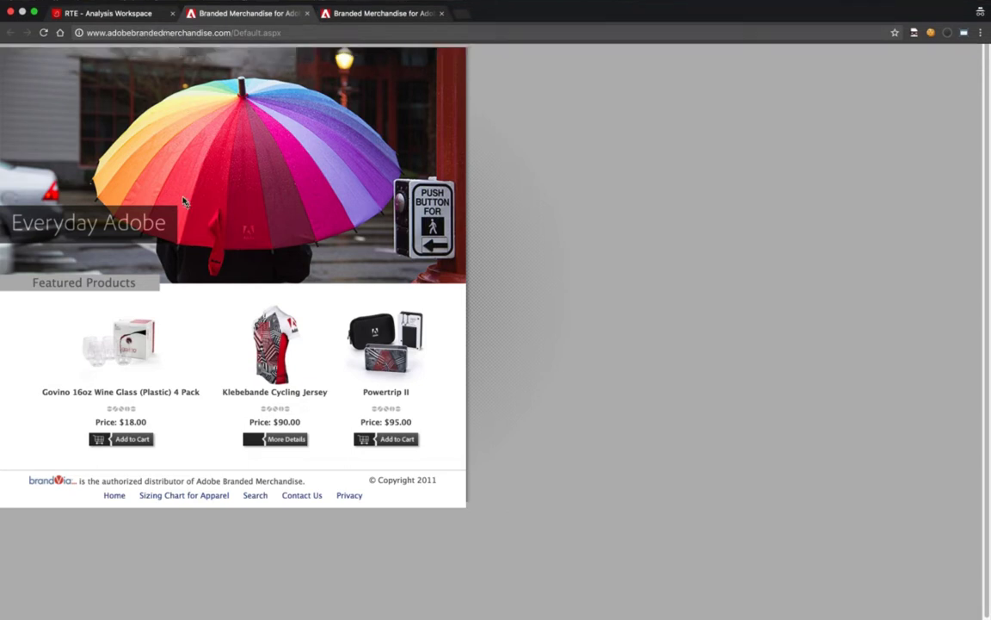
{"action": "key", "text": "super+1"}
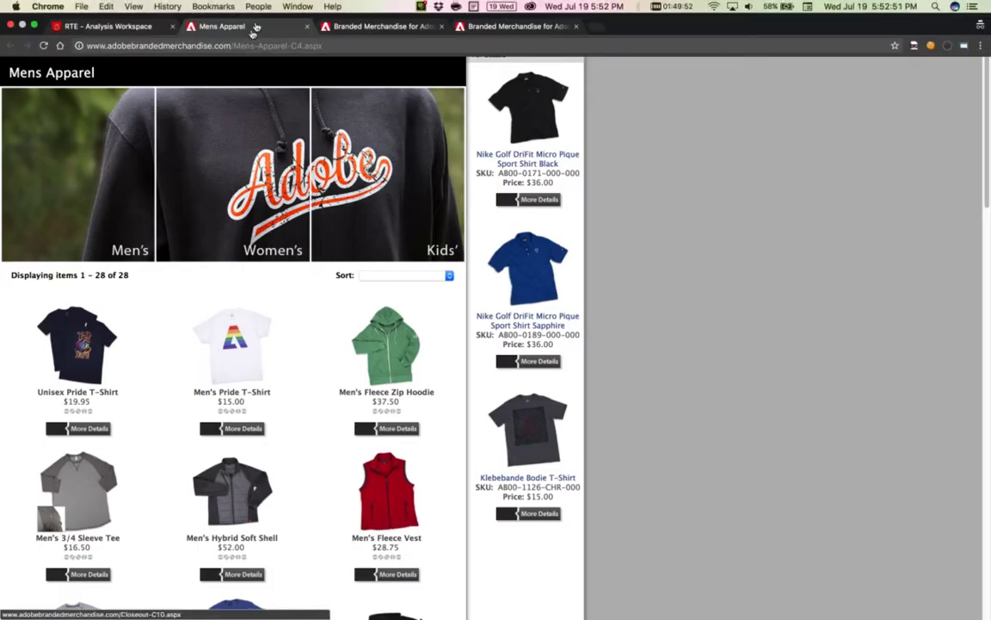
Return to the Workspace project and put the Reminder text box back into editing.
{"action": "key", "text": "super+1"}
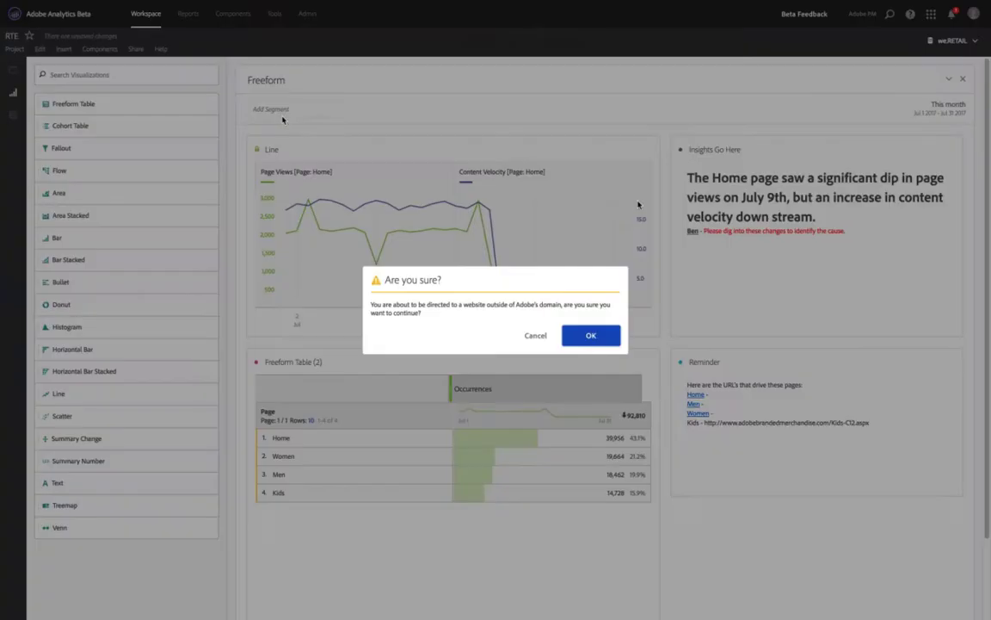
{"action": "left_click", "coordinate": [880, 438]}
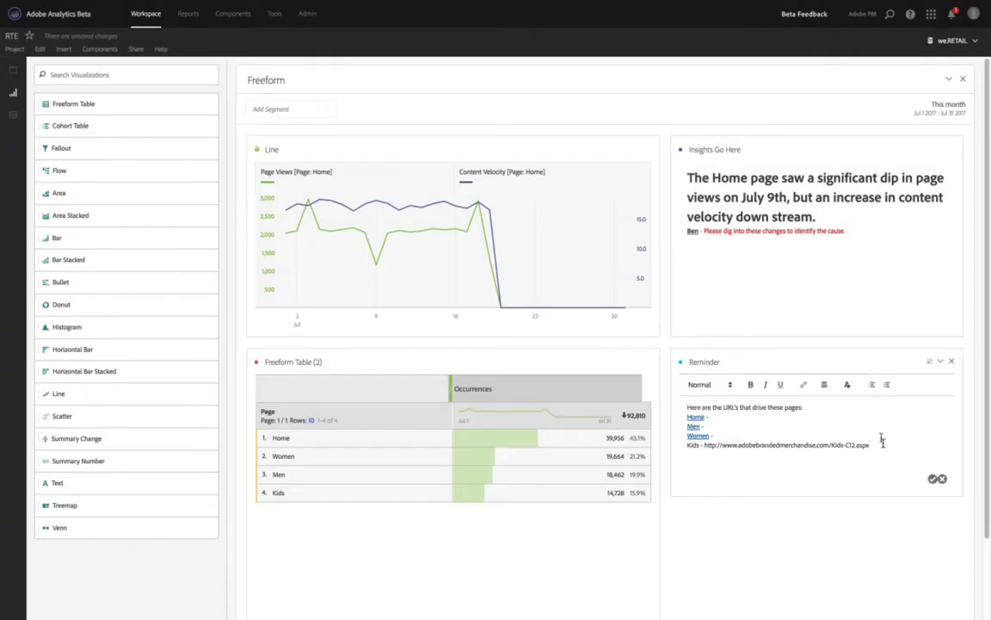